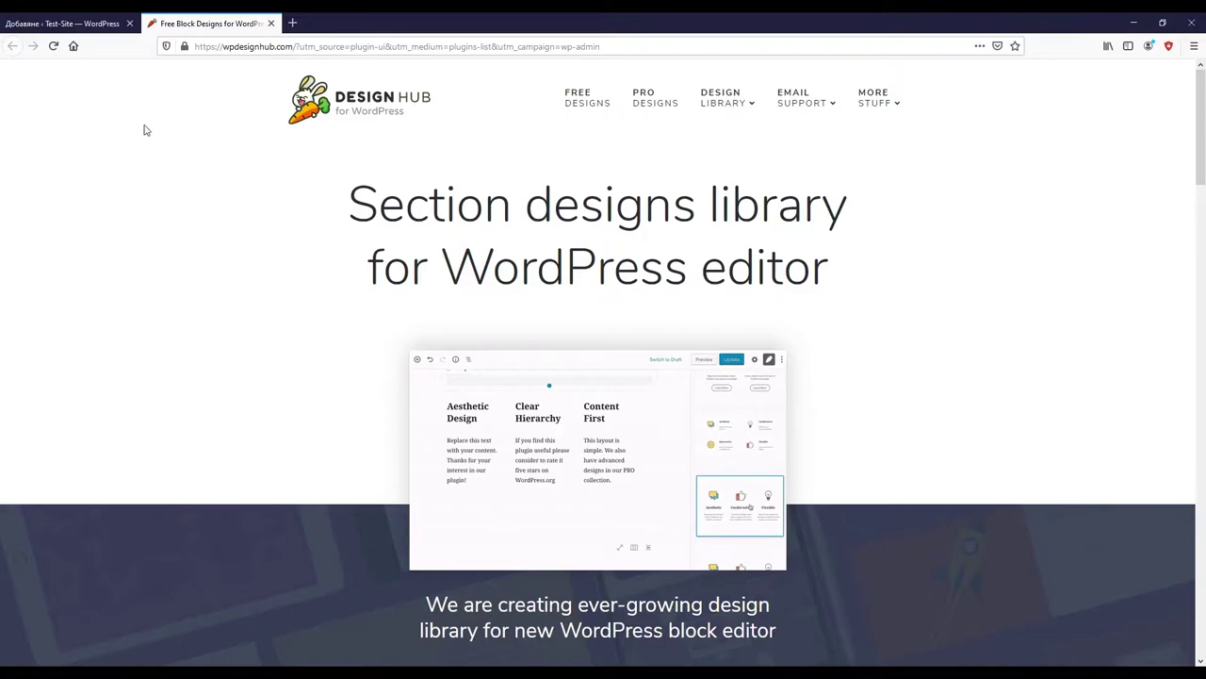
Close the Design Hub website and create a new post that uses the Full Width Template.
click(272, 23)
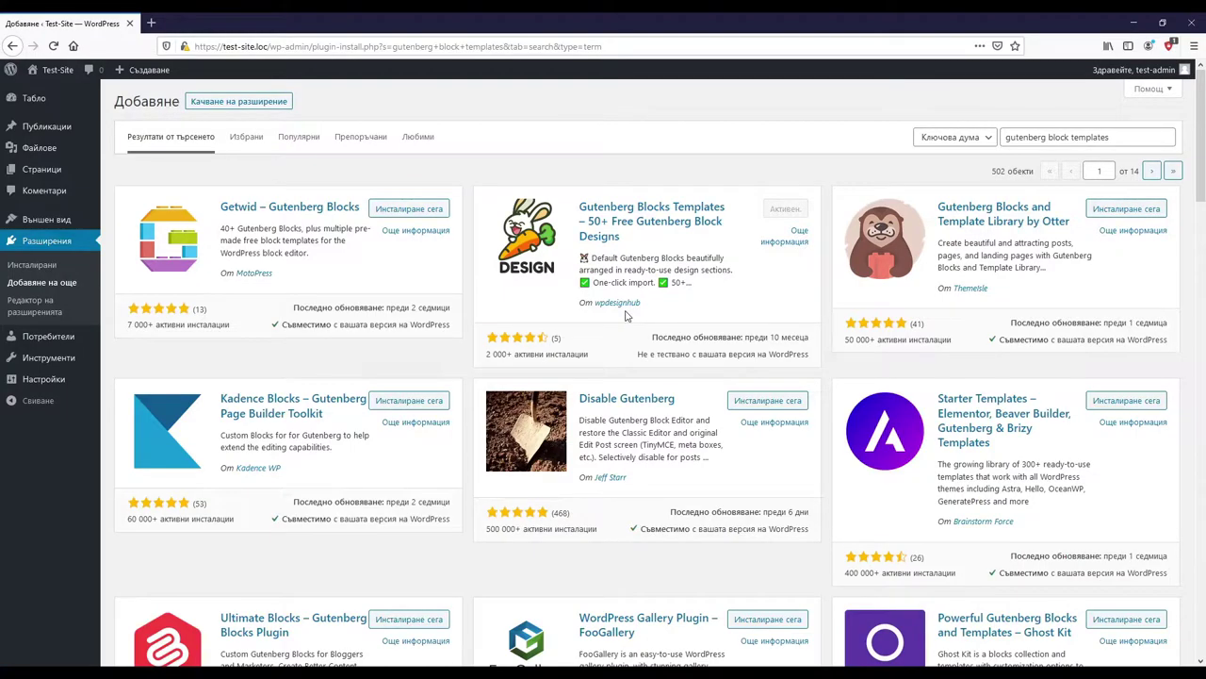
mouse_move(142, 69)
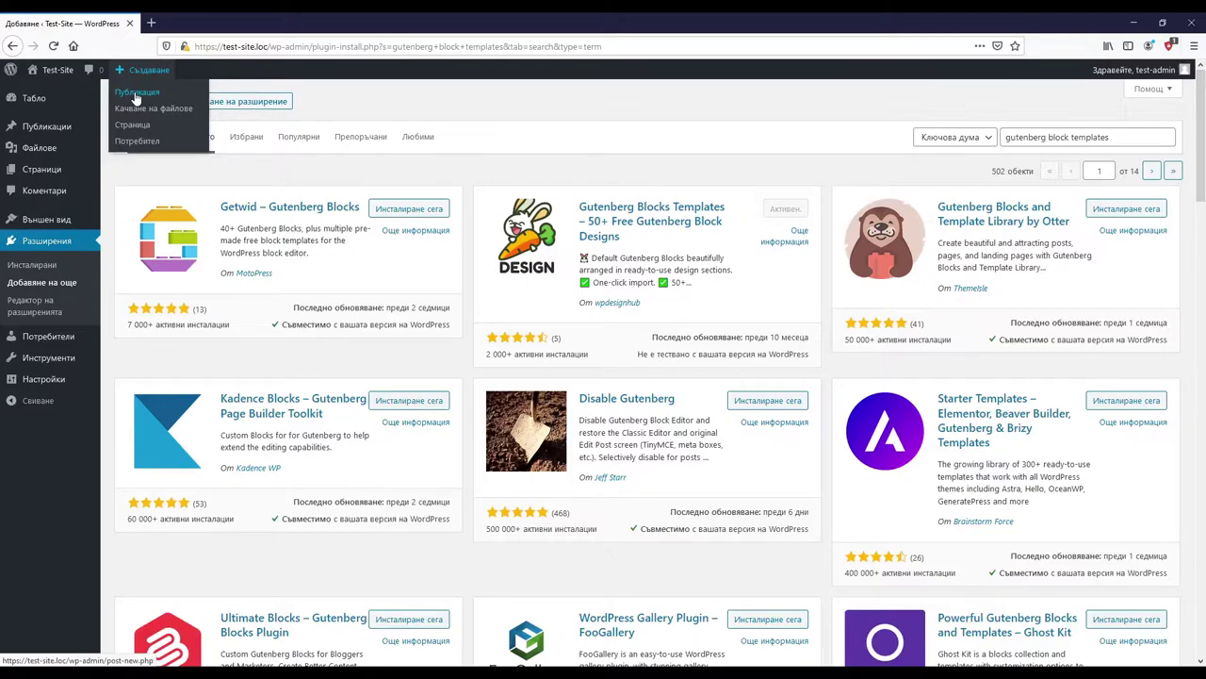
click(137, 94)
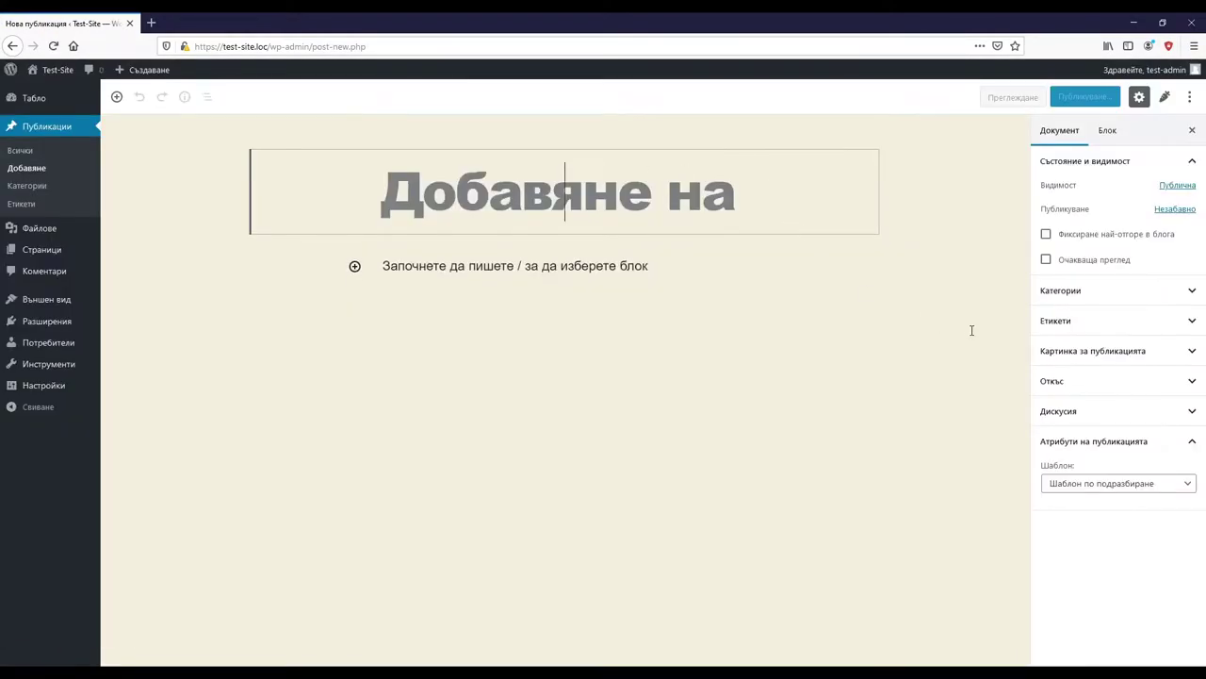
click(1104, 486)
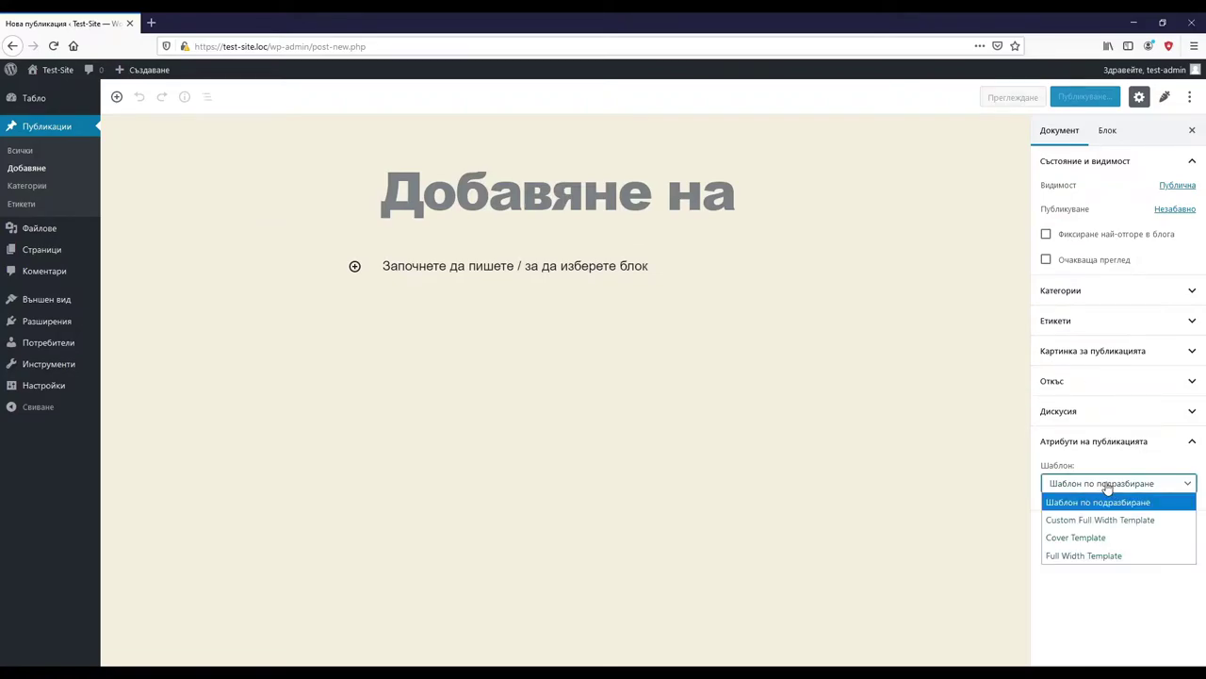
click(1099, 557)
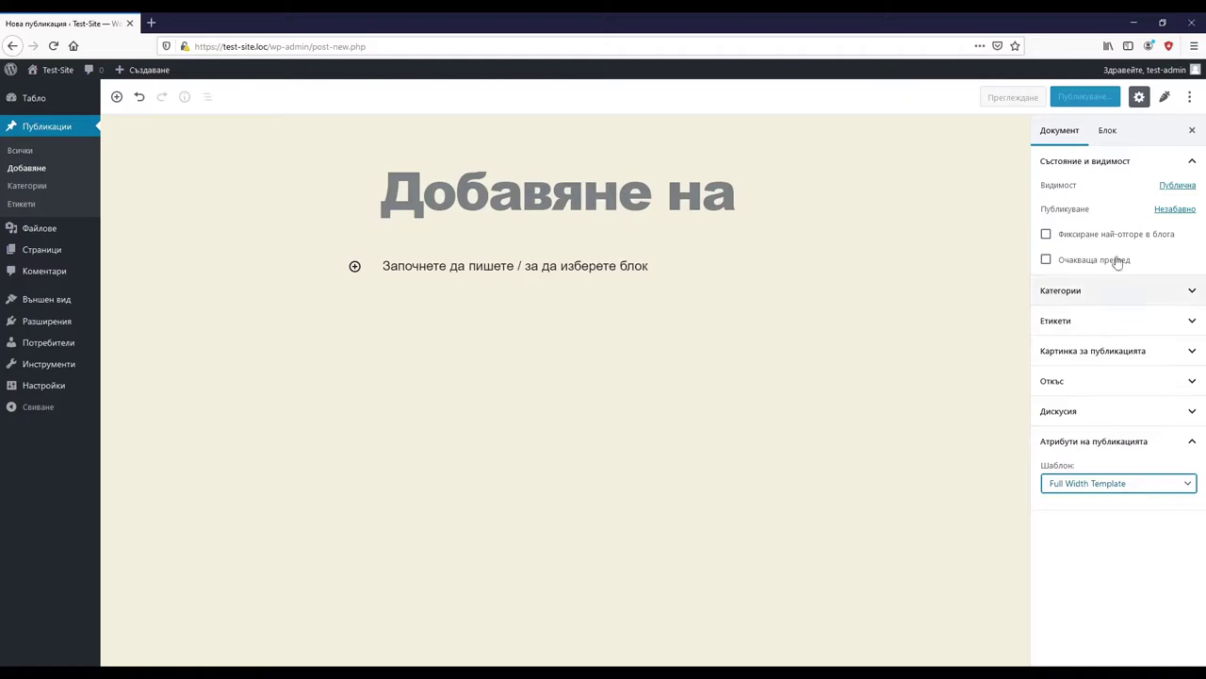
Import the 50 free designs into the Design Library and insert the Testimonials design with a centred quote above a single portrait.
click(1164, 97)
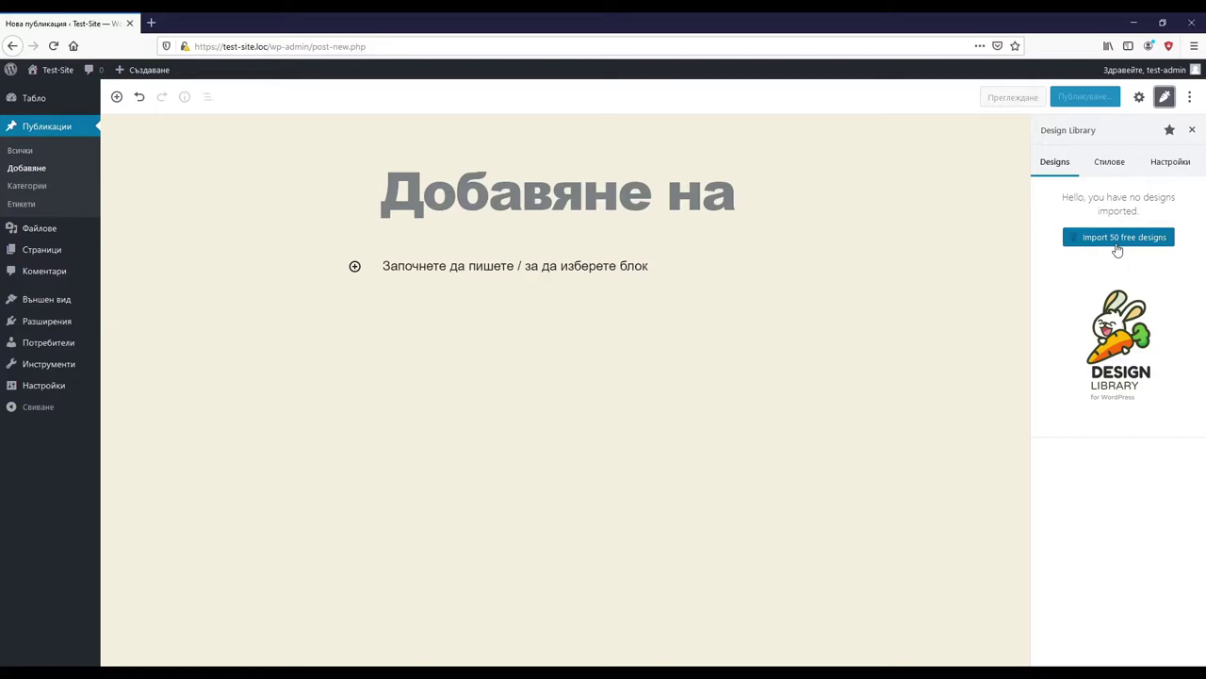
click(1117, 245)
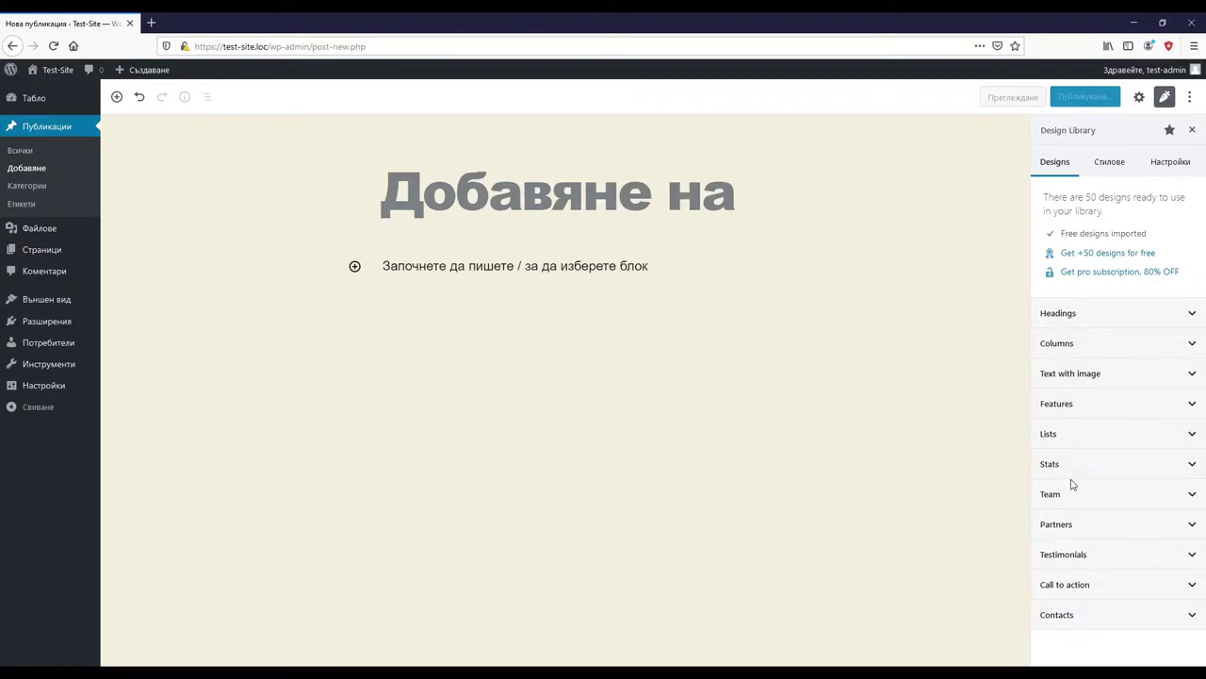
click(1084, 555)
scroll(1093, 552, down, 1)
scroll(1103, 462, down, 8)
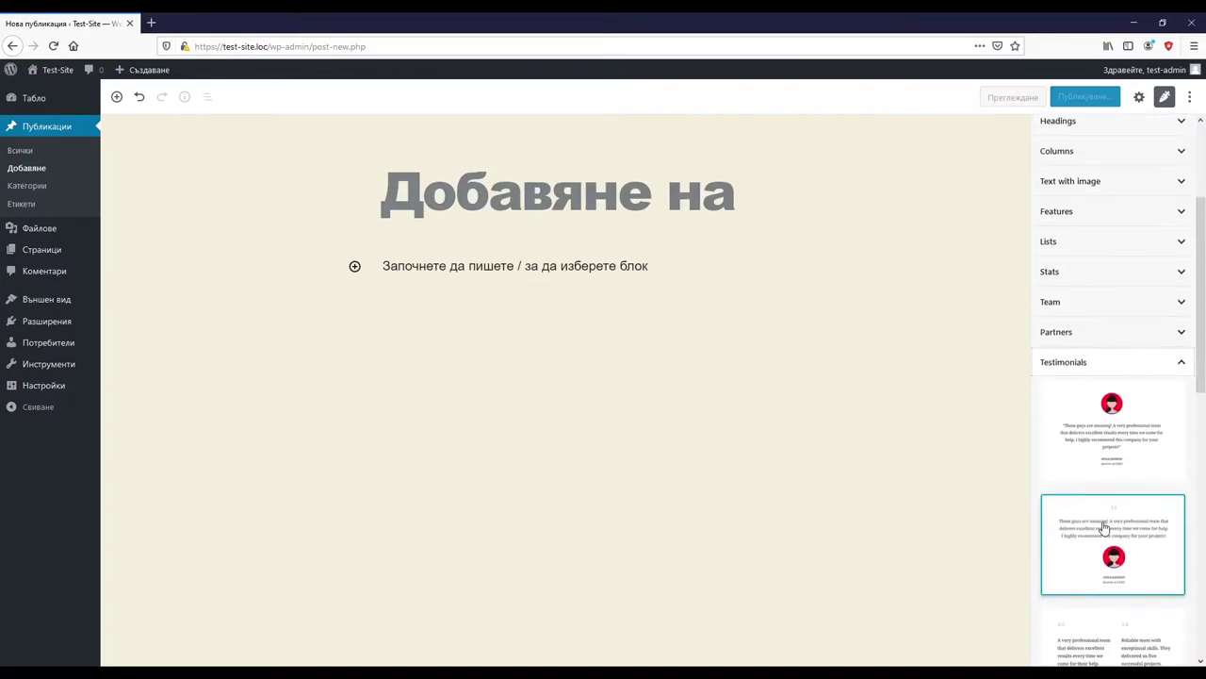
scroll(1103, 472, up, 4)
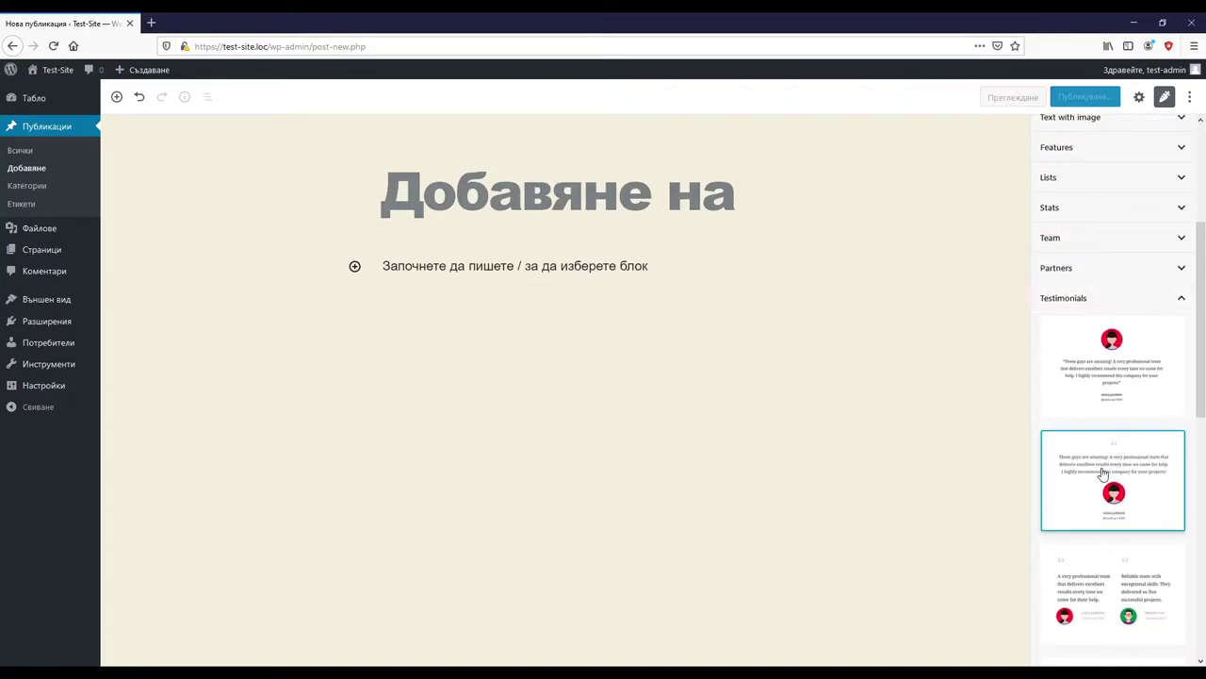
click(1103, 474)
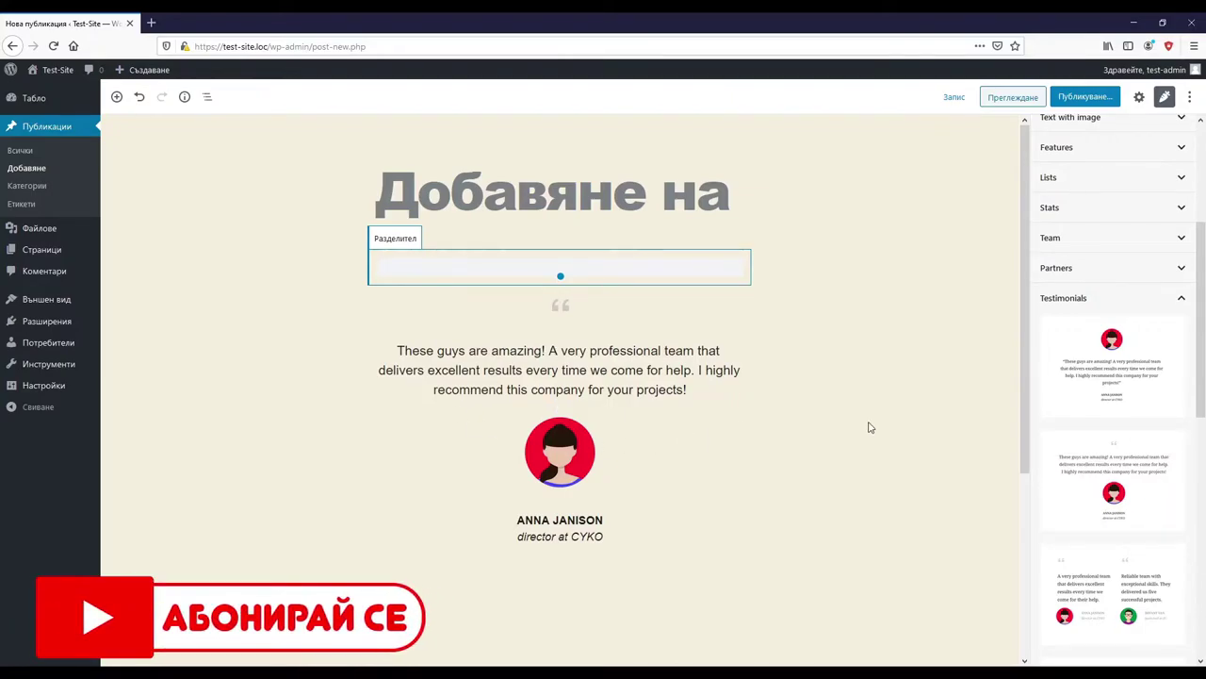
click(1155, 300)
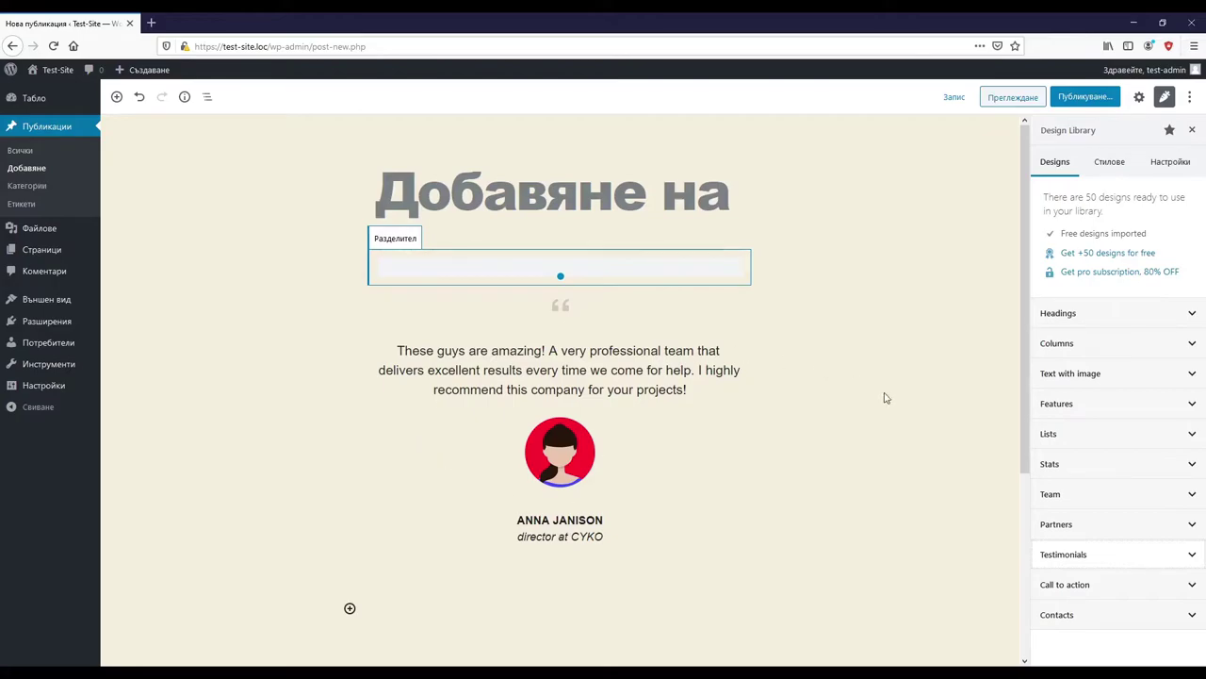
Insert the three-column text design without headings from the Columns category above the testimonial.
click(1109, 345)
scroll(1103, 471, down, 2)
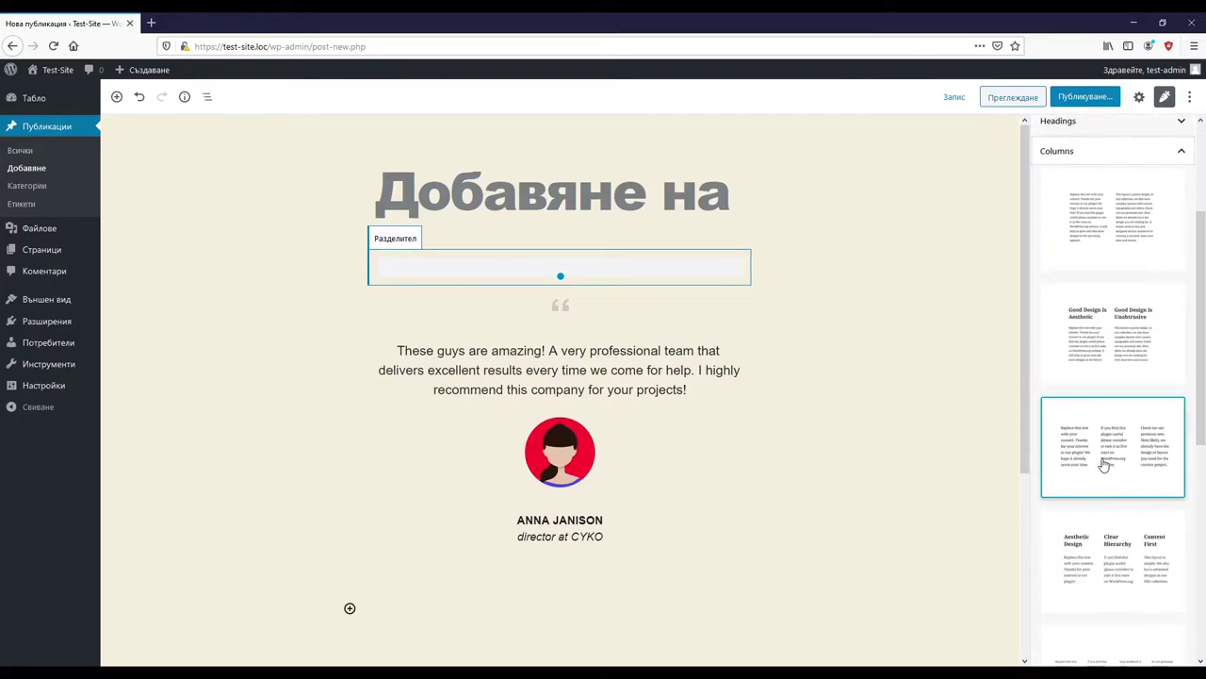
click(1104, 465)
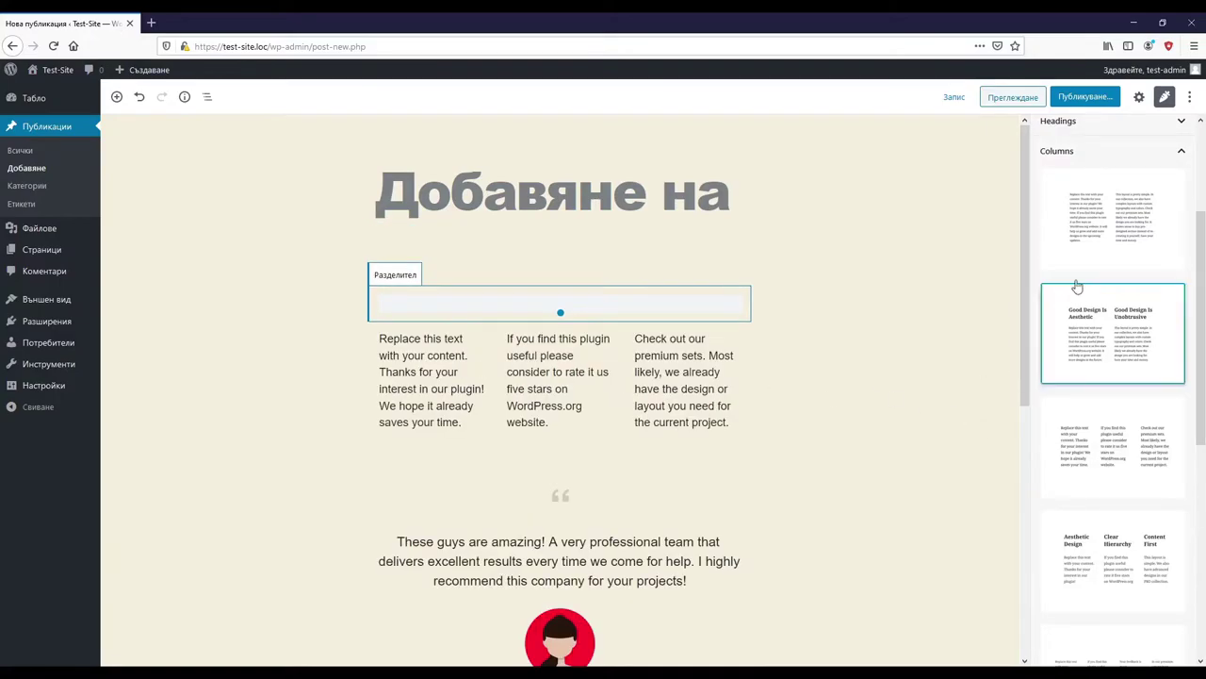
scroll(1066, 292, up, 2)
click(1125, 343)
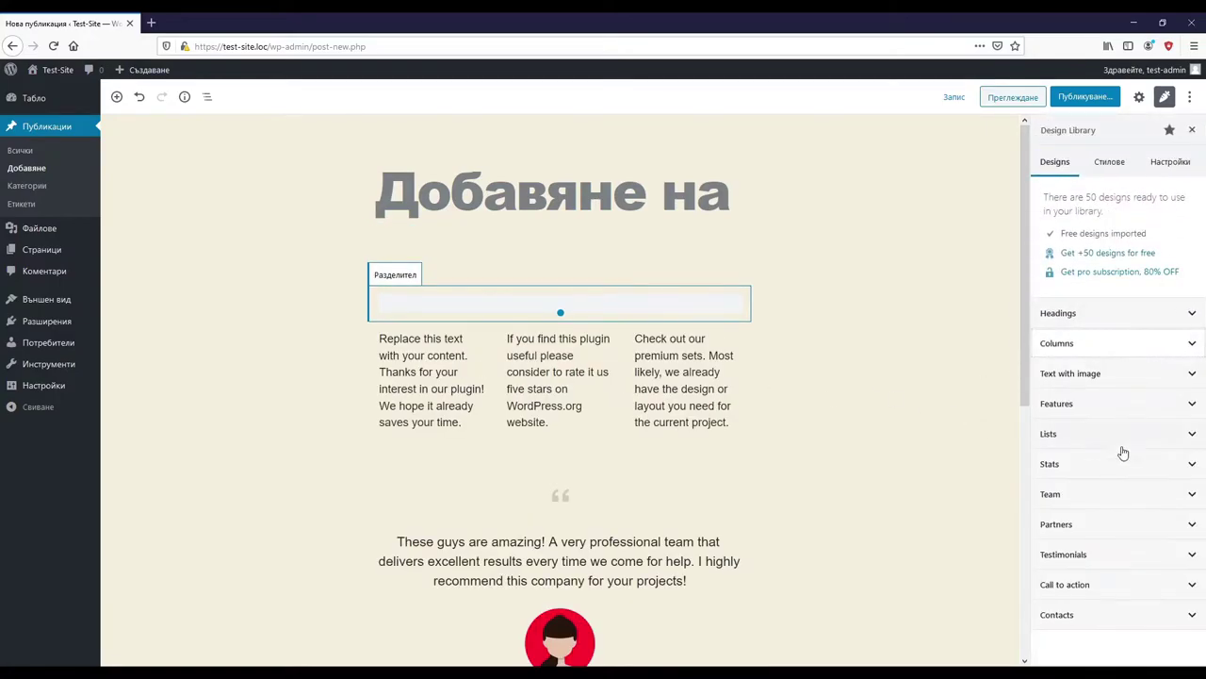
Insert the Team design with three side-by-side member portraits and contact buttons above the text columns.
click(1095, 525)
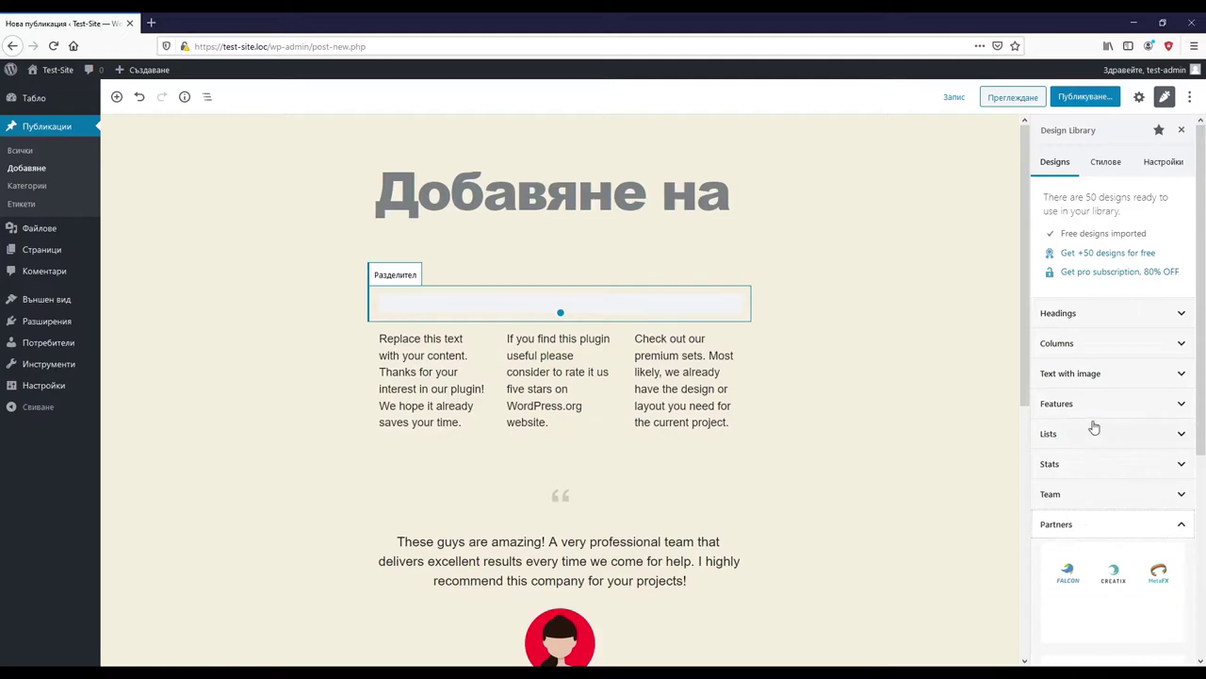
click(1123, 524)
click(1122, 501)
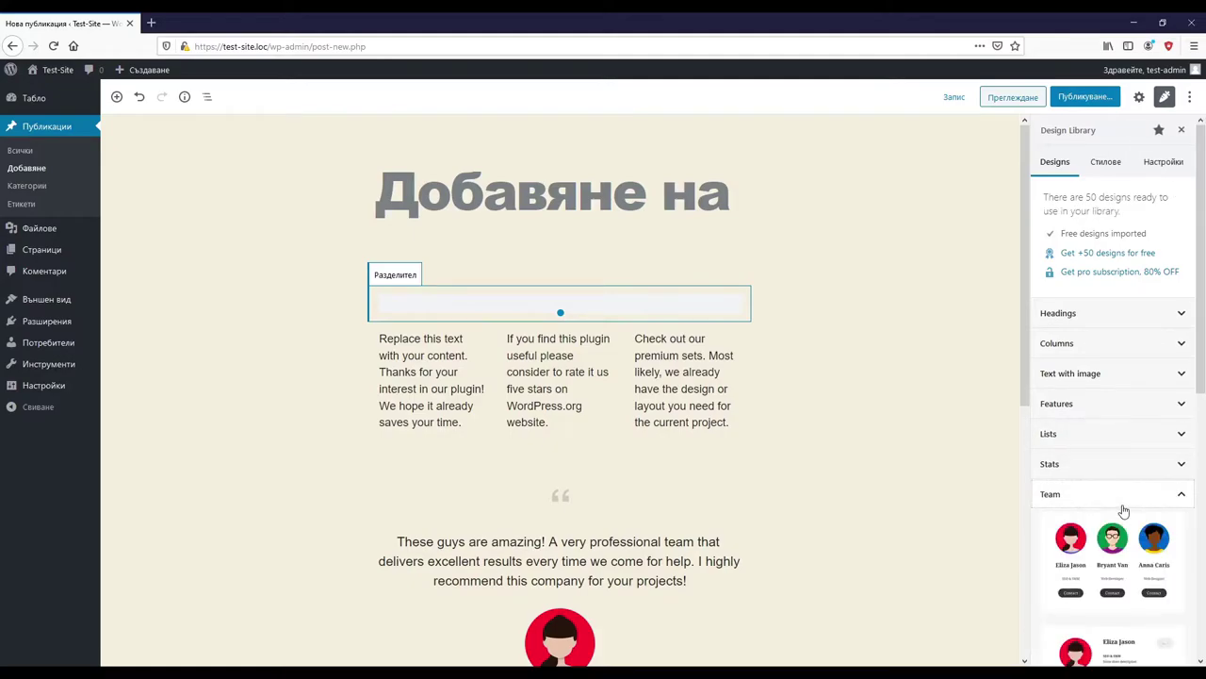
scroll(1114, 485, down, 3)
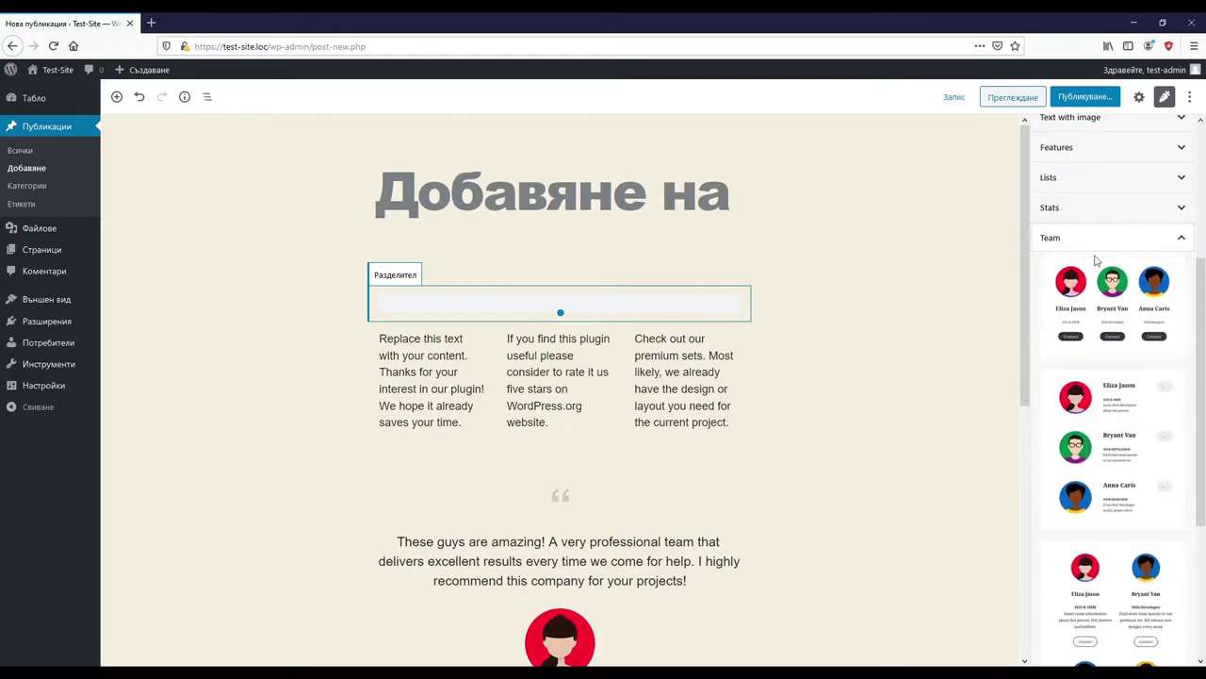
click(1110, 294)
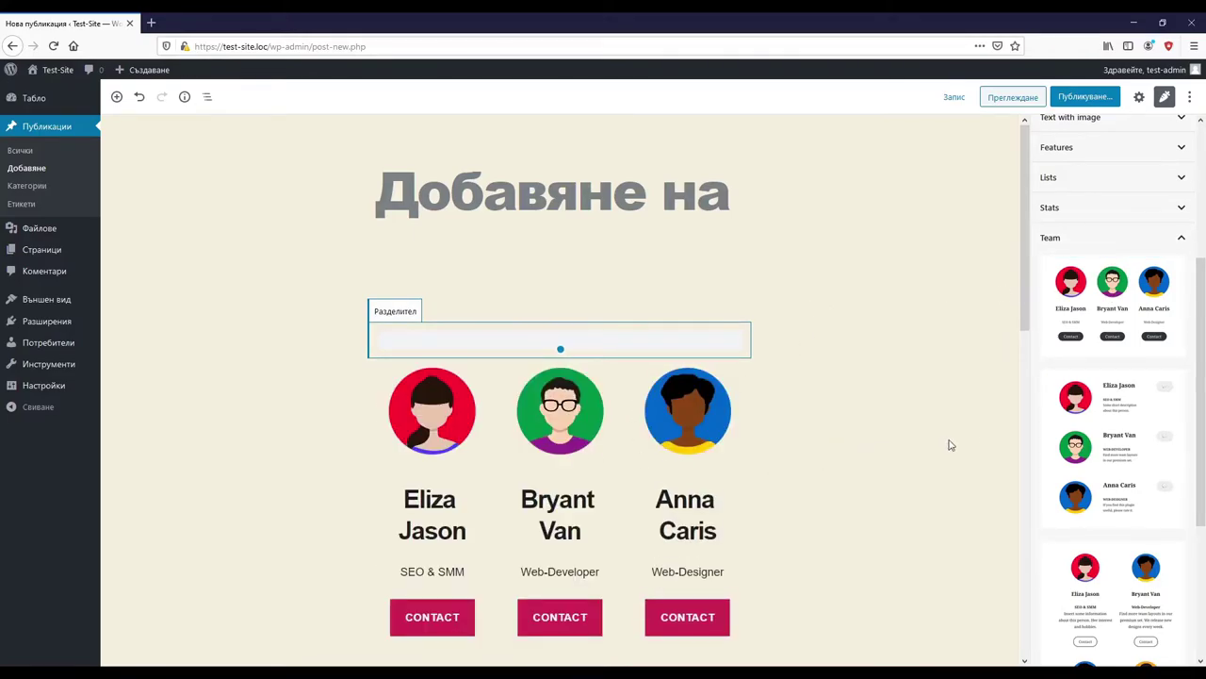
scroll(1093, 358, up, 4)
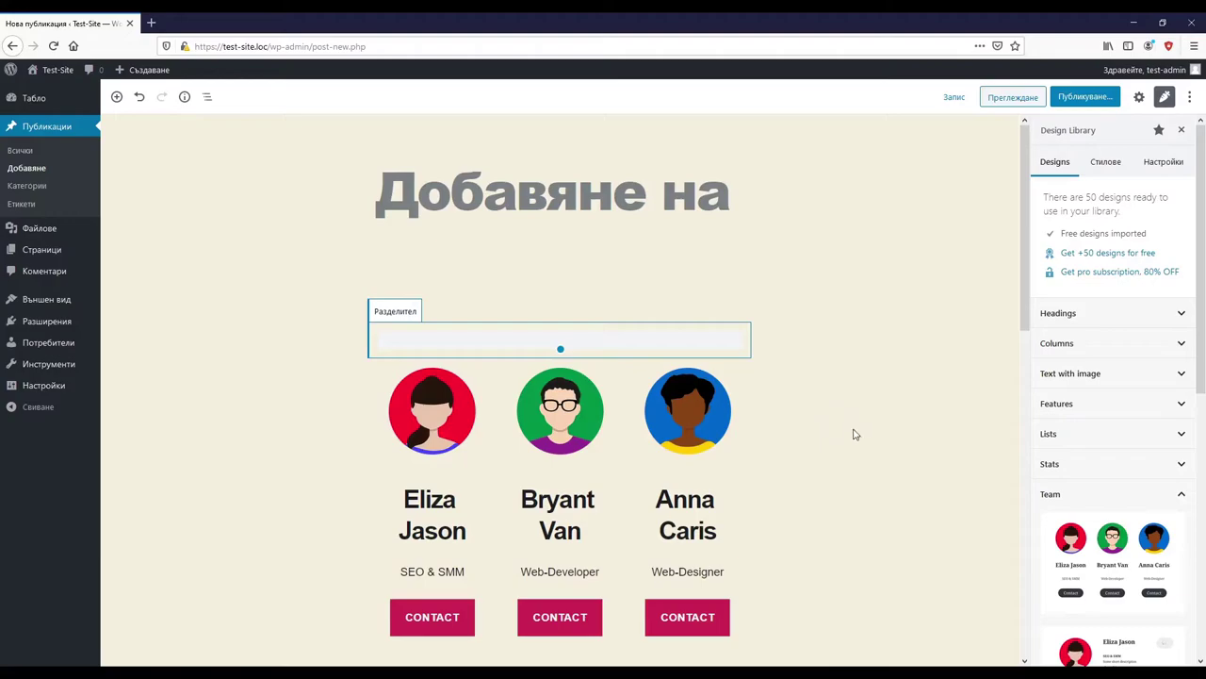
click(1138, 504)
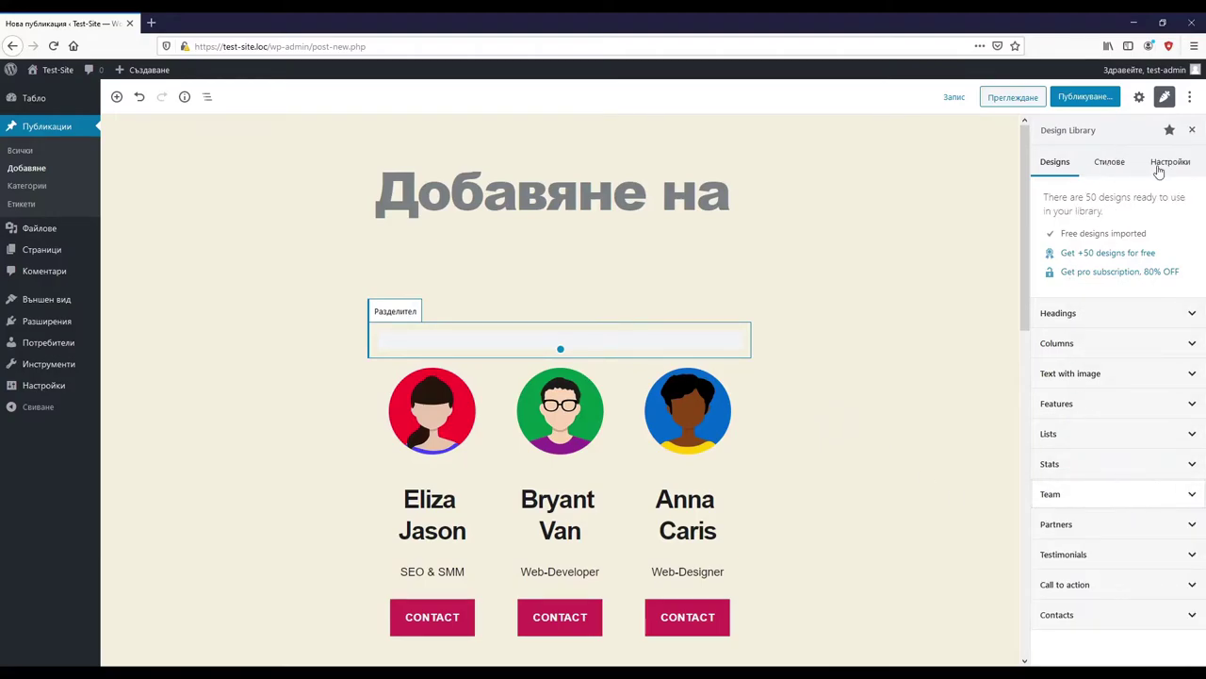
Examine the Design Library's styles and its license, library update and advanced settings, and return to the designs list.
click(1110, 166)
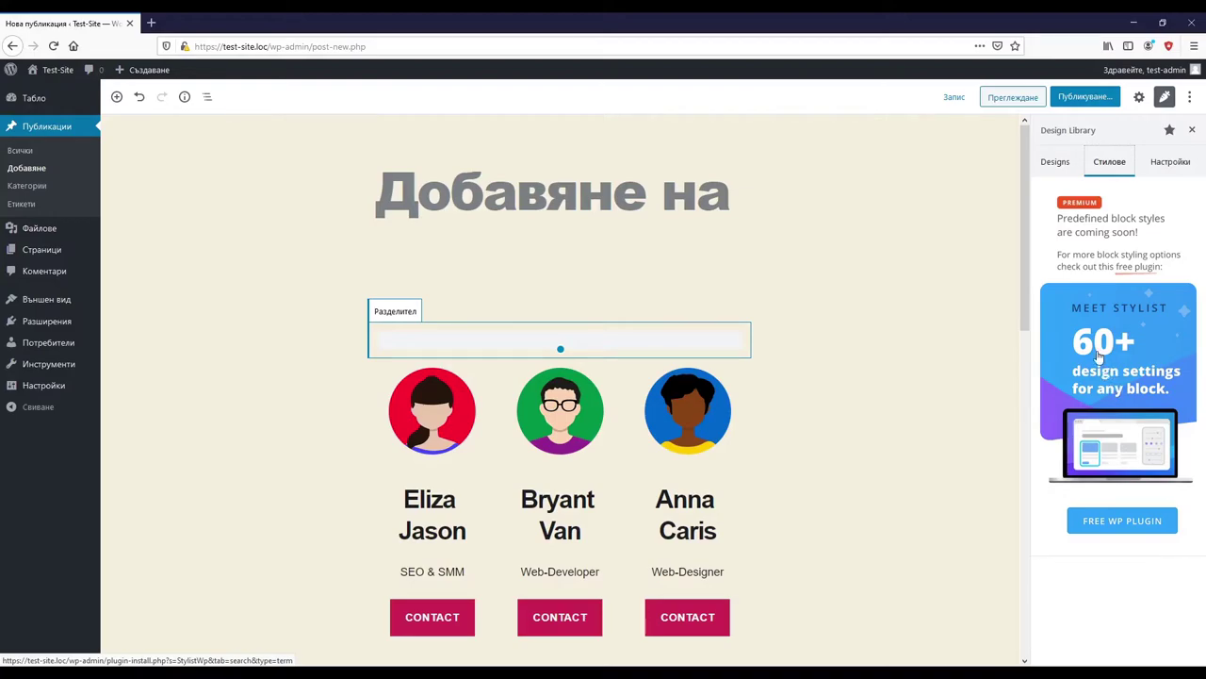
click(1178, 162)
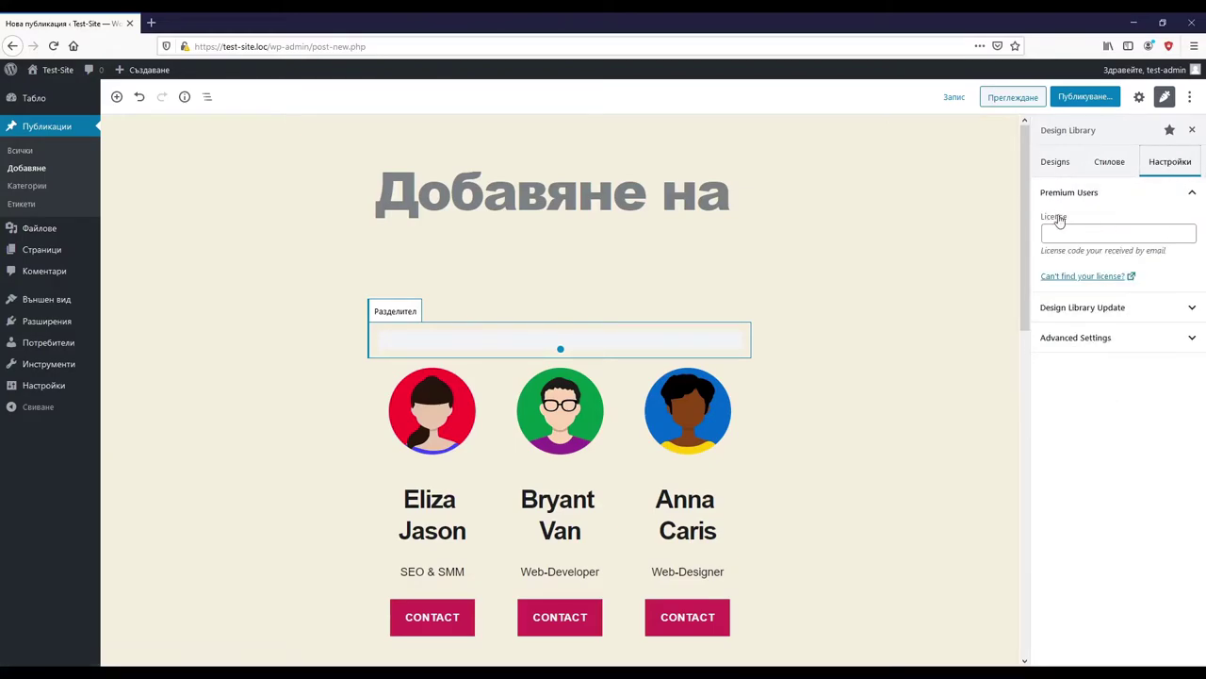
click(1153, 311)
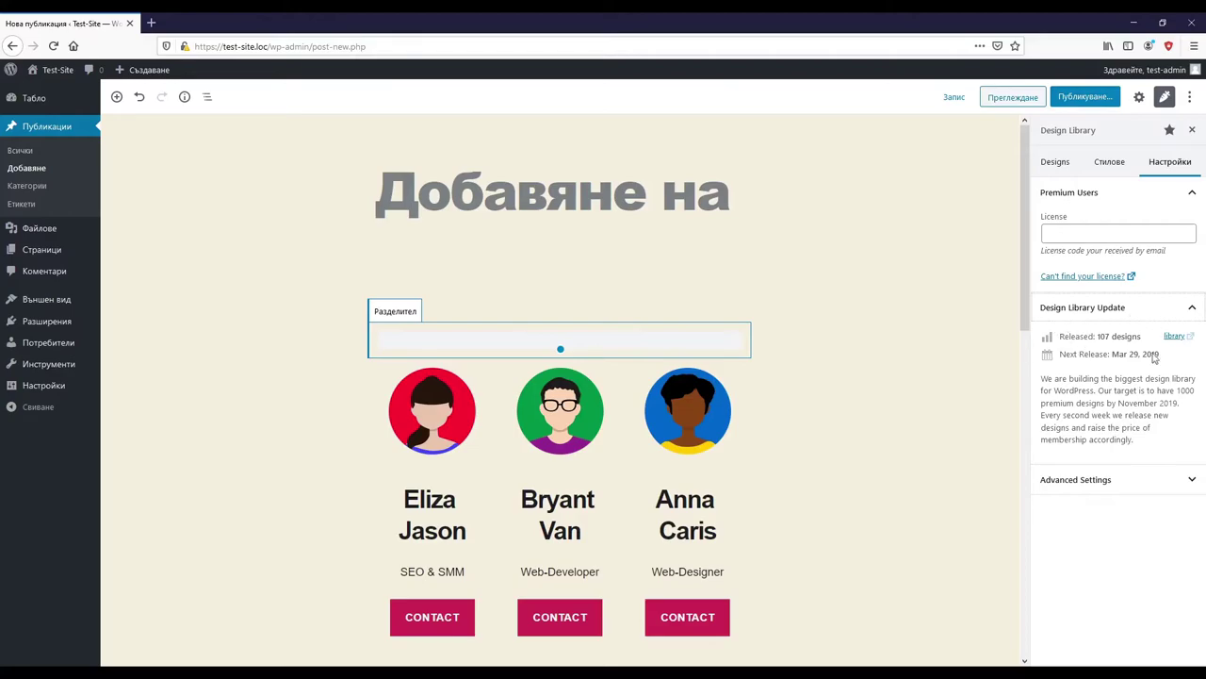
click(1149, 479)
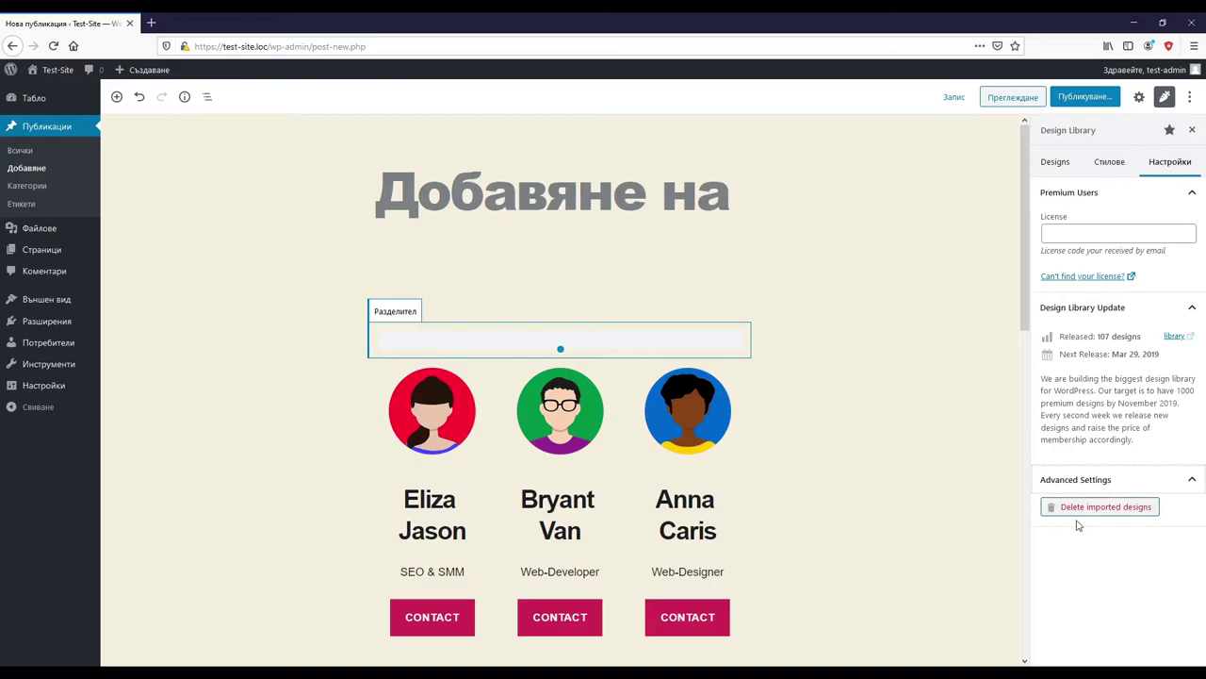
click(1051, 162)
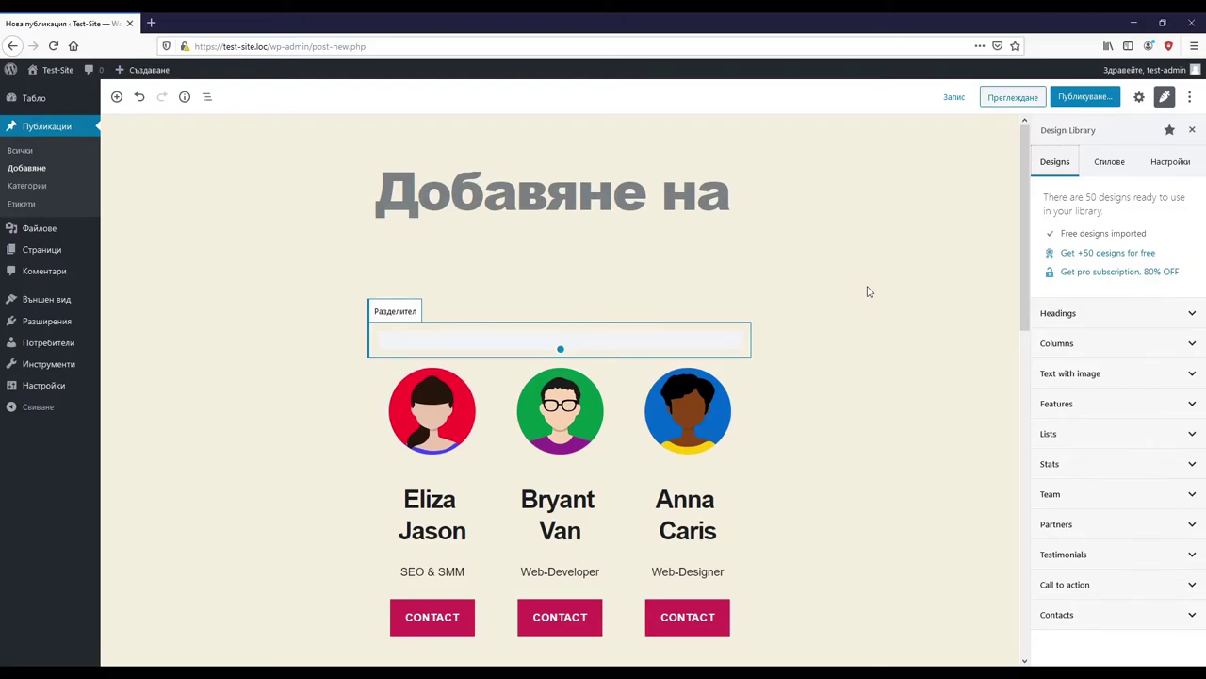
Save the post as a draft.
key(ctrl+s)
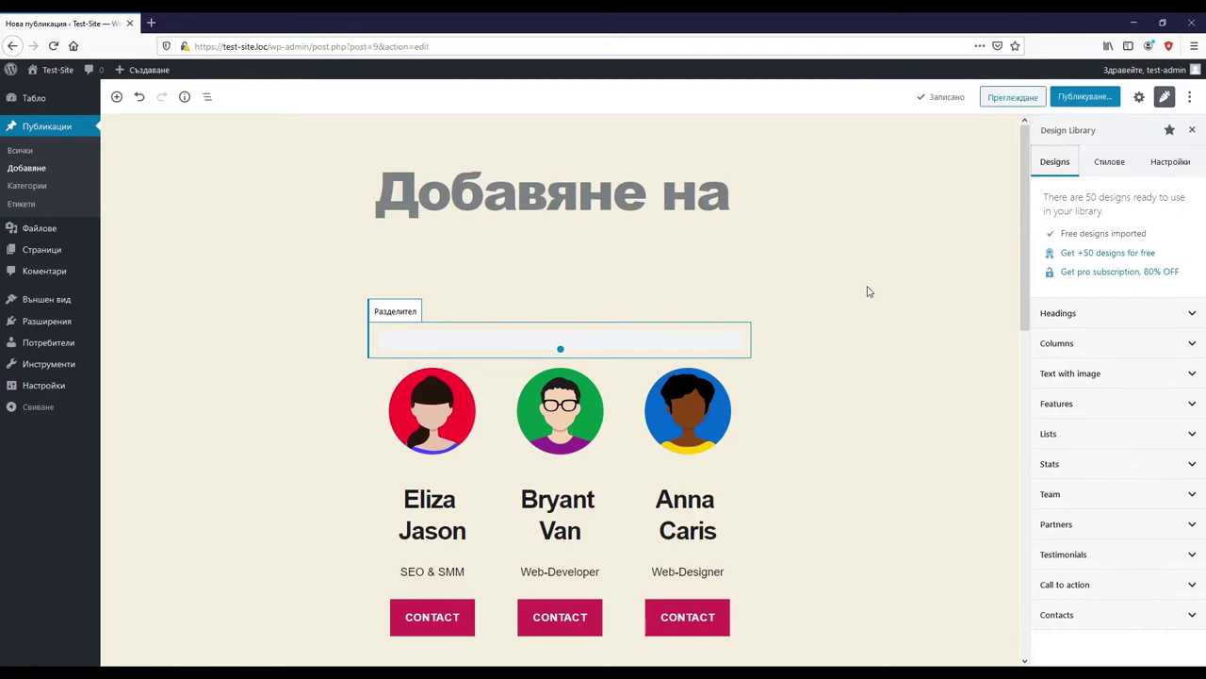